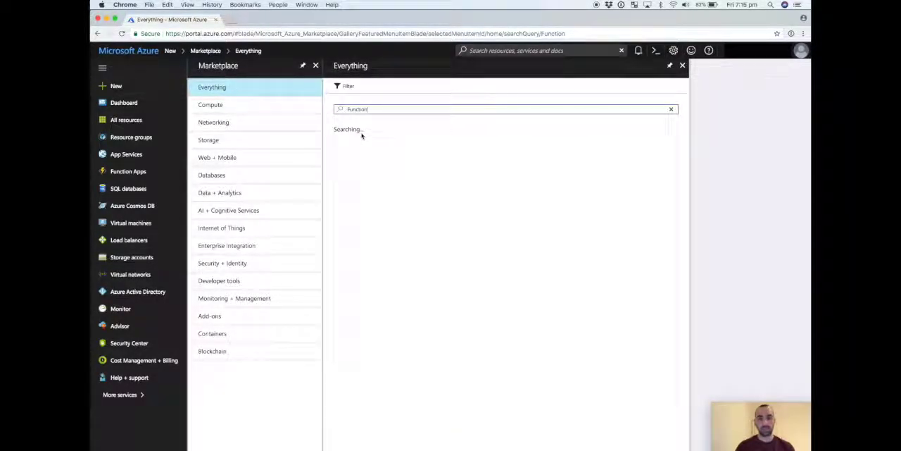
# Start creating a Function App from the marketplace results and name it functionBitcoin002.
pyautogui.click(360, 167)
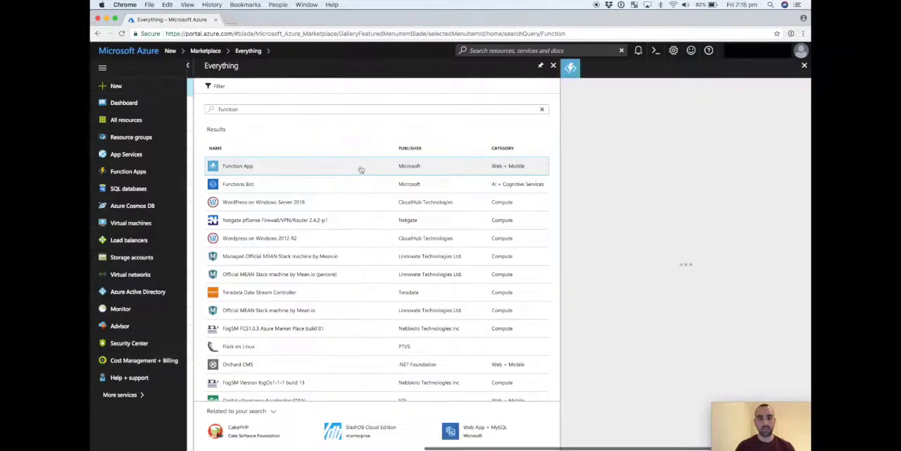
pyautogui.click(583, 427)
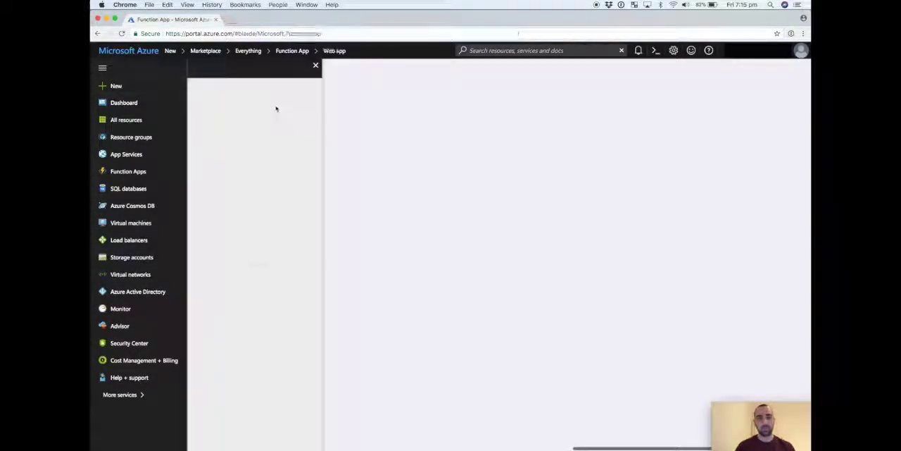
pyautogui.click(235, 104)
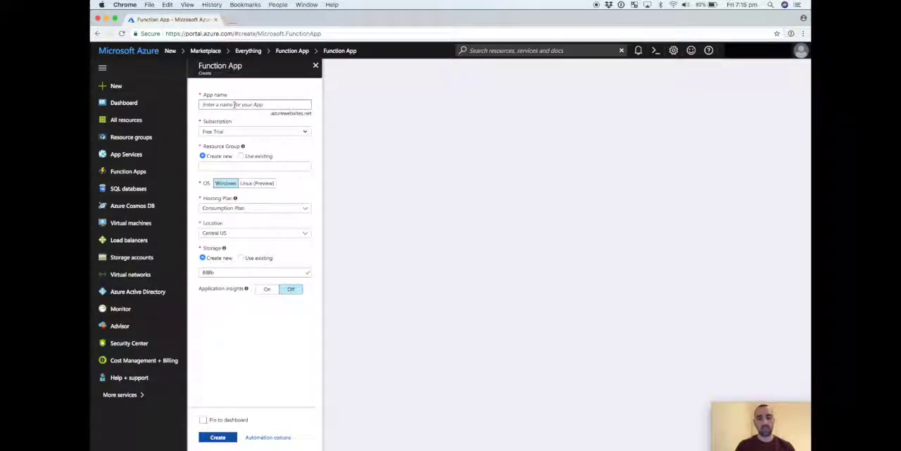
pyautogui.write('functionBitcoin002')
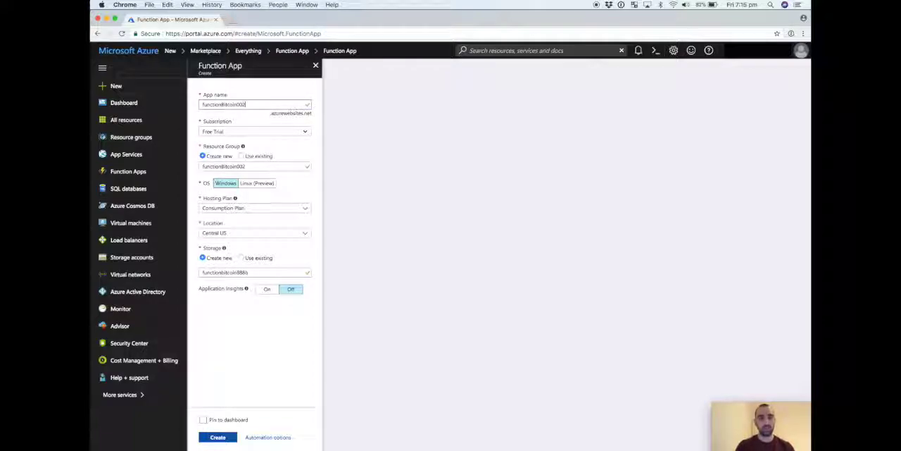
# Assign the new Function App to the existing resource group and set its location to UK South.
pyautogui.click(242, 156)
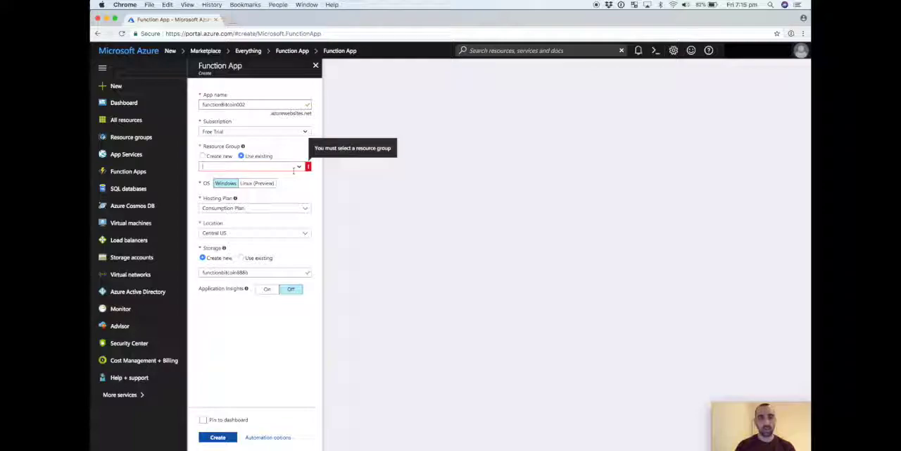
pyautogui.click(299, 168)
pyautogui.click(258, 178)
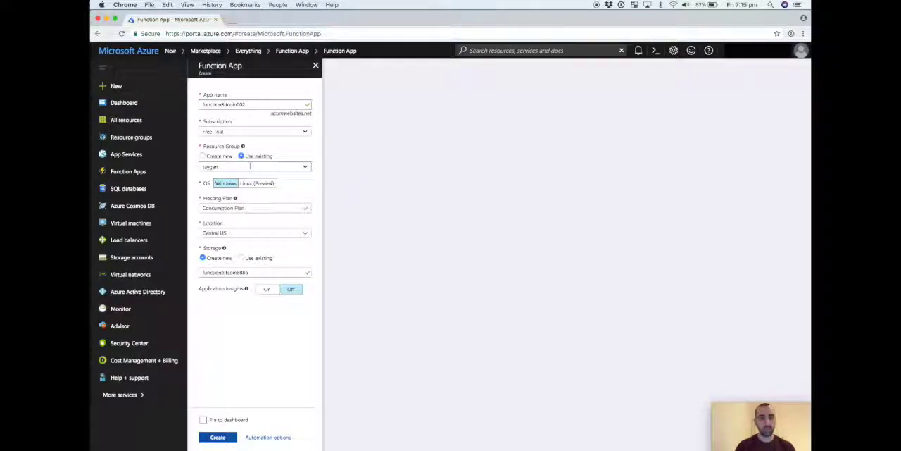
pyautogui.click(305, 233)
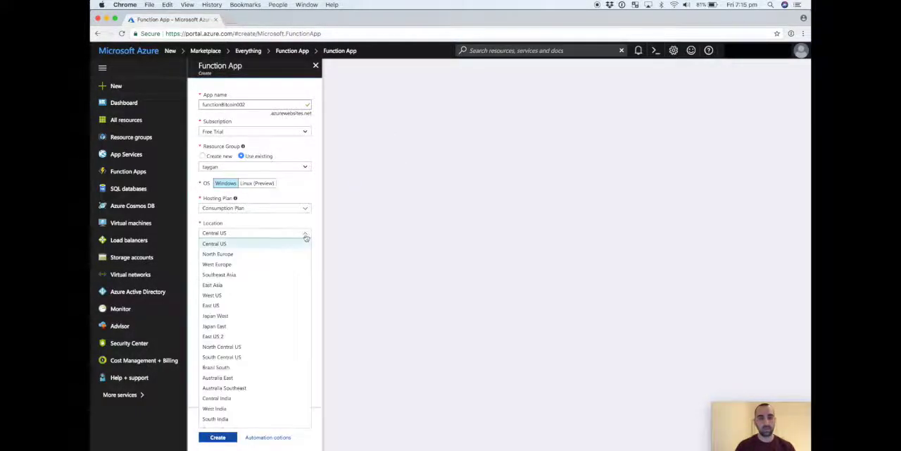
pyautogui.scroll(-5, 273, 329)
pyautogui.click(213, 422)
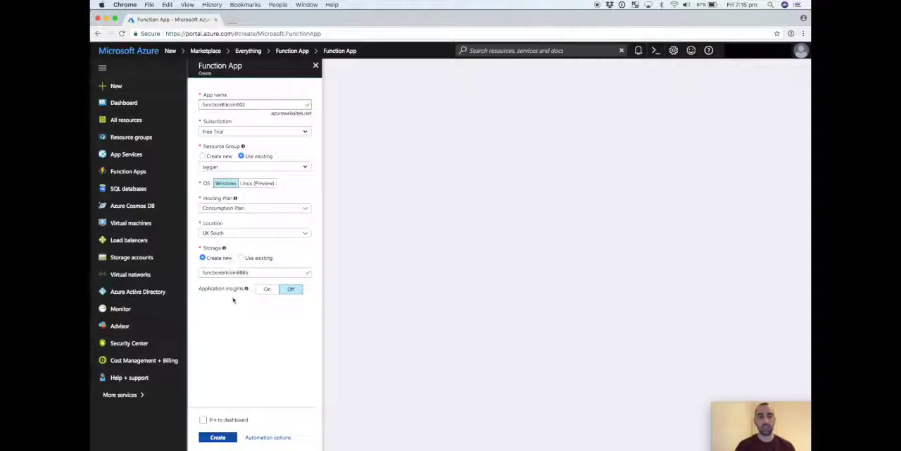
# Discard the unsaved Function App form and open the existing bitcoinFunction app from the list of all resources.
pyautogui.click(126, 120)
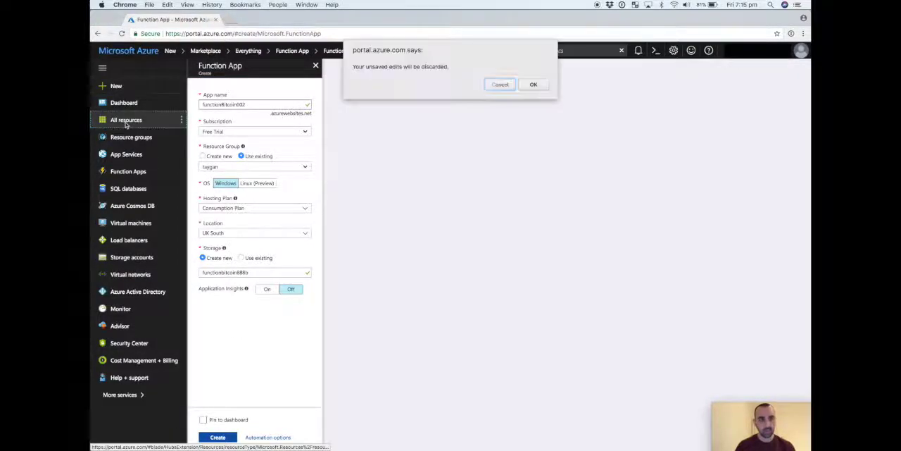
pyautogui.click(535, 85)
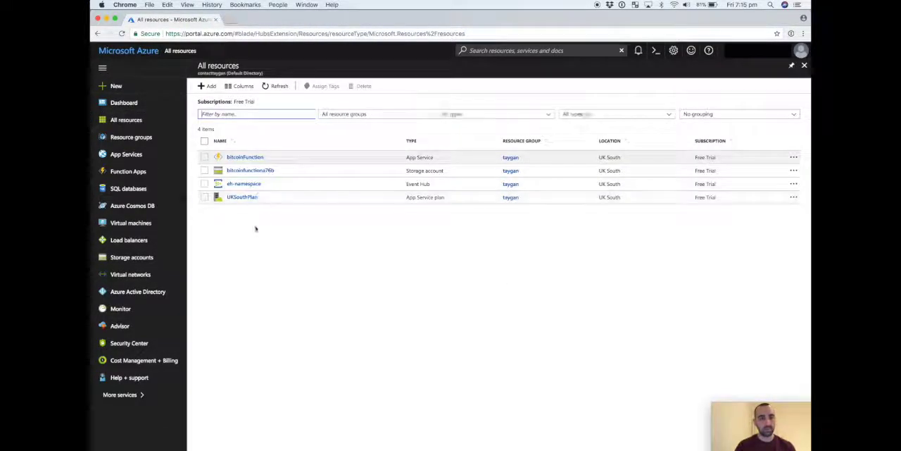
pyautogui.click(243, 157)
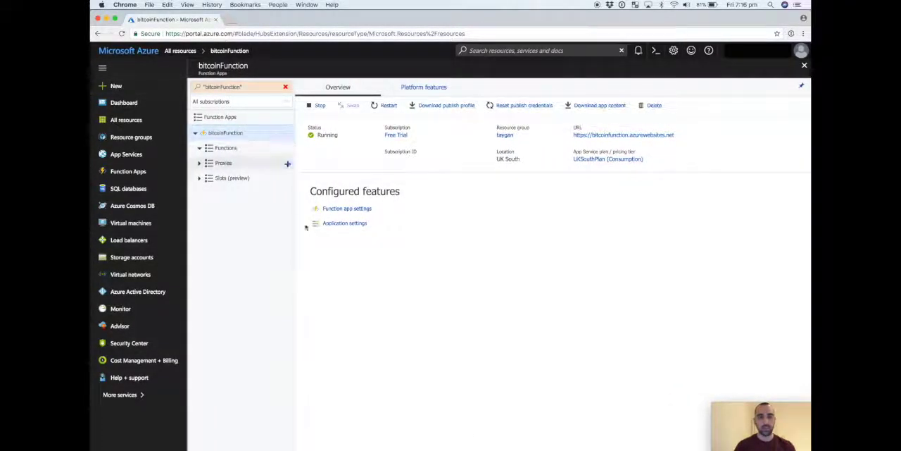
# Create a premade CSharp function with the Timer scenario in the bitcoinFunction app.
pyautogui.click(287, 150)
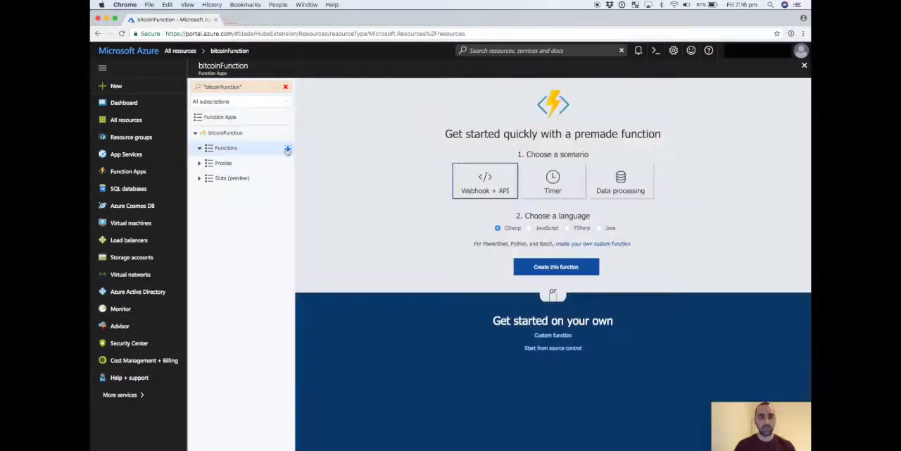
pyautogui.click(552, 193)
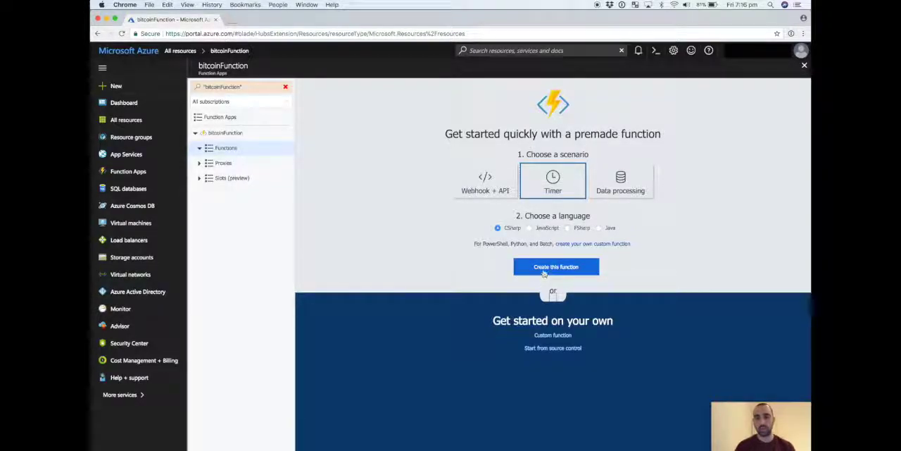
pyautogui.click(544, 271)
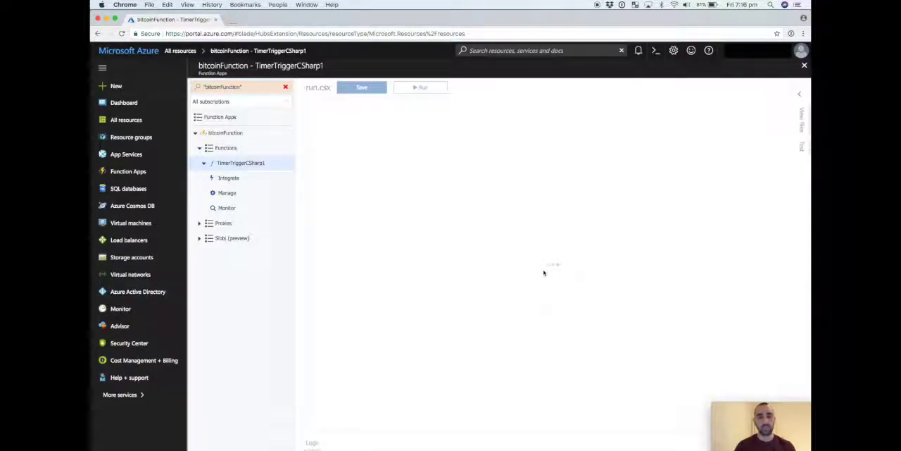
# Replace the whole run.csx code with the copied script that sends the Bitstamp btcusd ticker to the event hub, and save it.
pyautogui.hotkey('ctrl', 'a')
pyautogui.hotkey('ctrl', 'v')
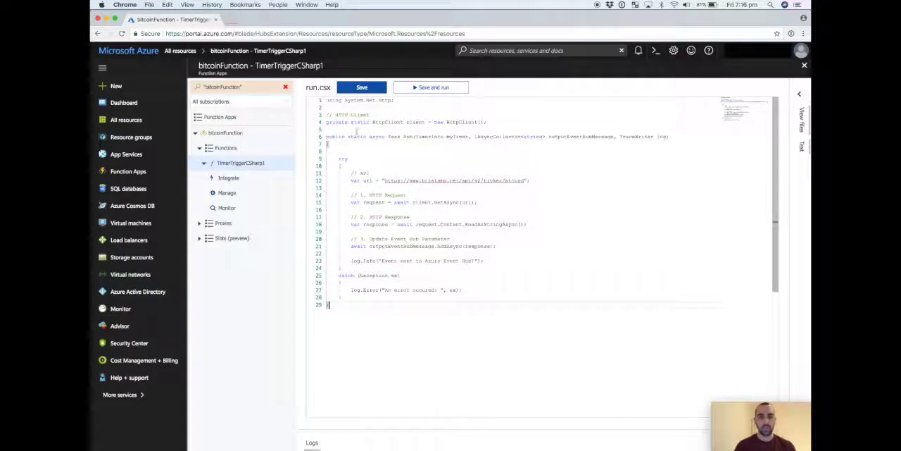
pyautogui.click(362, 88)
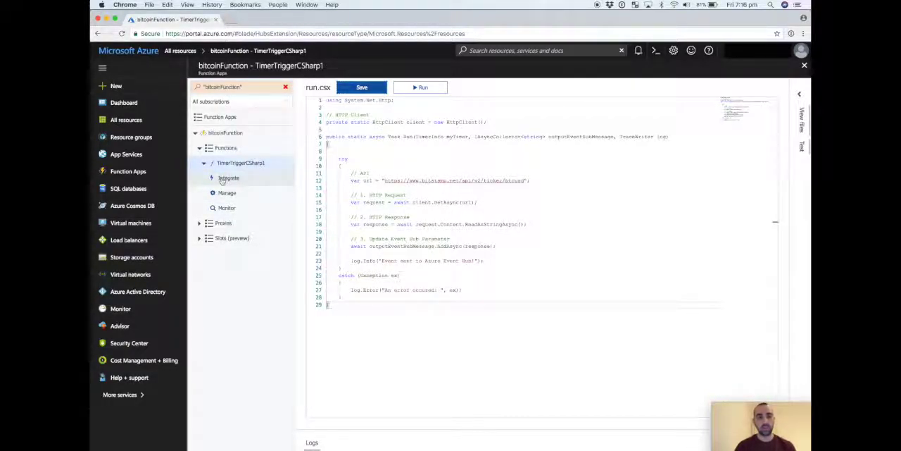
# Change the timer trigger's schedule to 0/10 * * * * * in the function's integration settings.
pyautogui.click(222, 180)
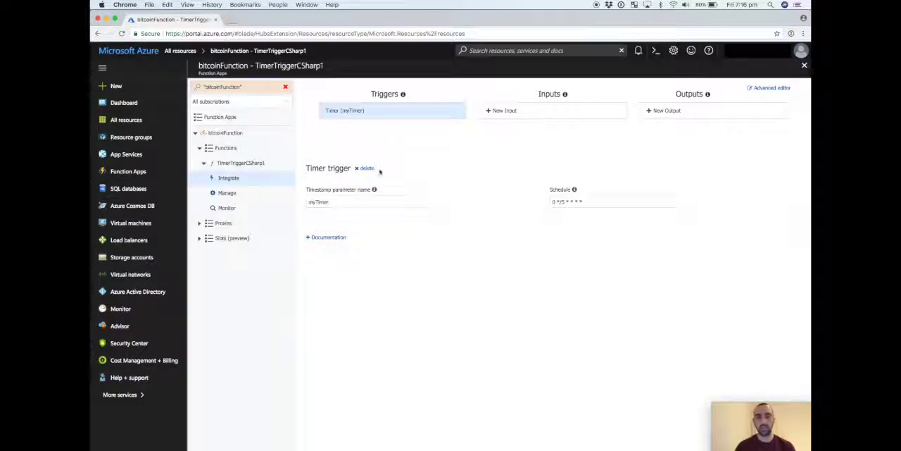
pyautogui.click(572, 202)
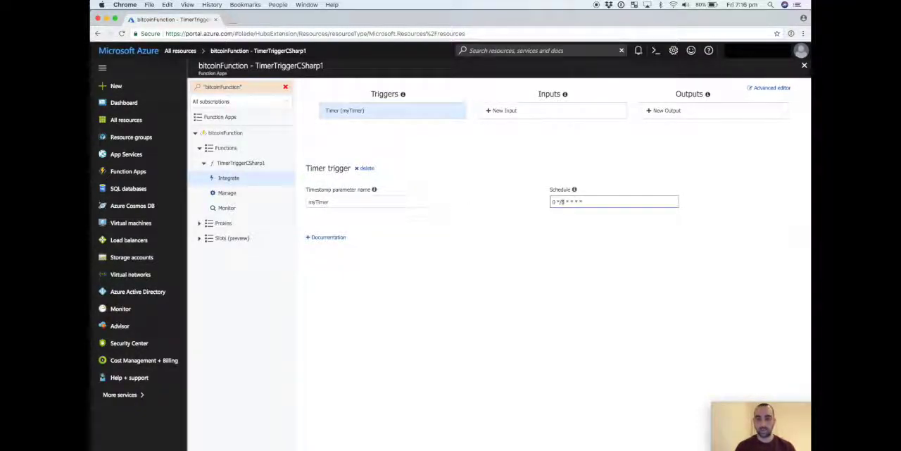
pyautogui.doubleClick(561, 201)
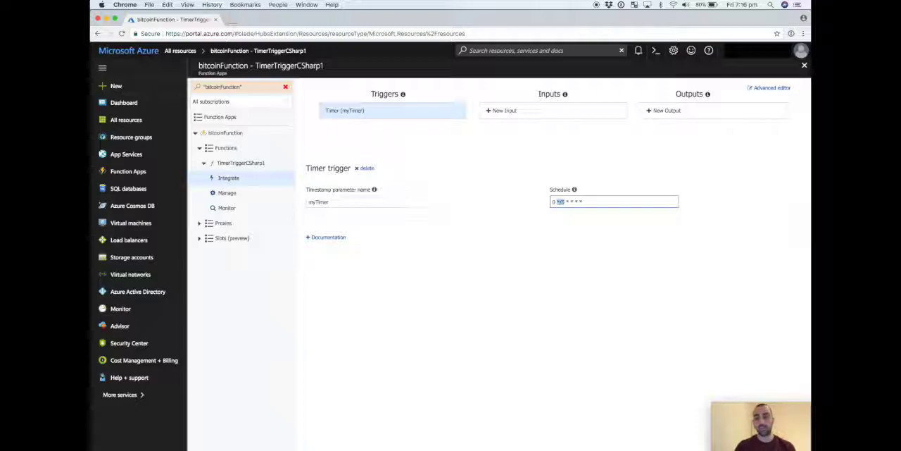
pyautogui.write('*/10')
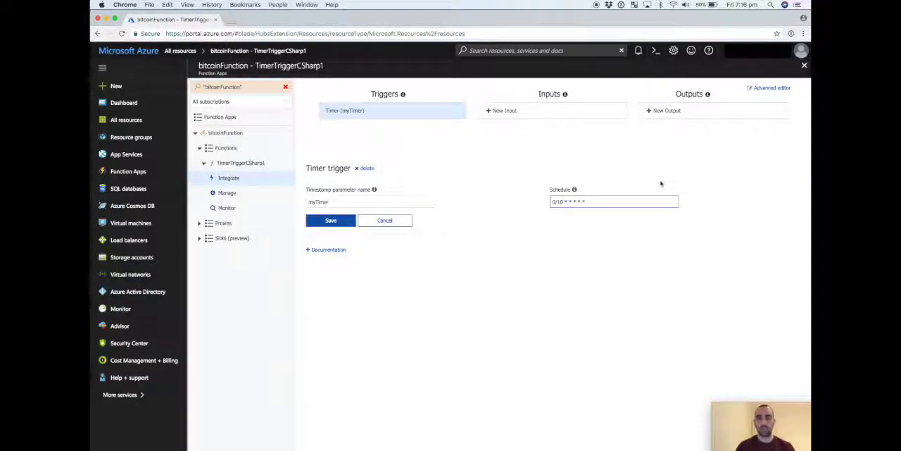
# Copy the schedule expression into the Cron Expression Descriptor website and check its plain-language description.
pyautogui.moveTo(624, 204); pyautogui.dragTo(455, 207)
pyautogui.press('super+c')
pyautogui.press('super+t')
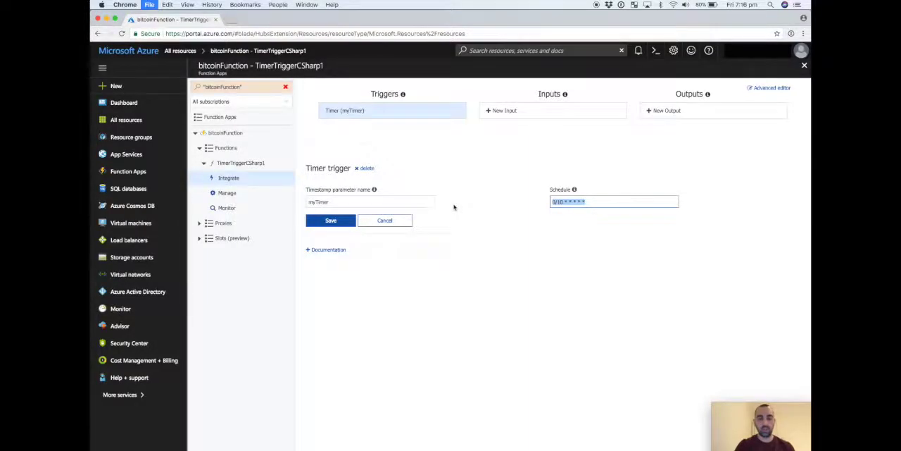
pyautogui.write('cron')
pyautogui.press('Return')
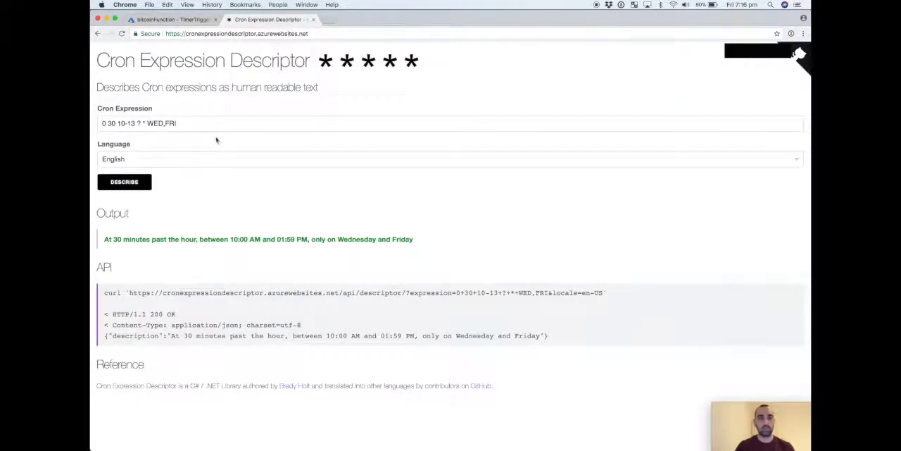
pyautogui.click(191, 123)
pyautogui.press('super+a')
pyautogui.press('super+v')
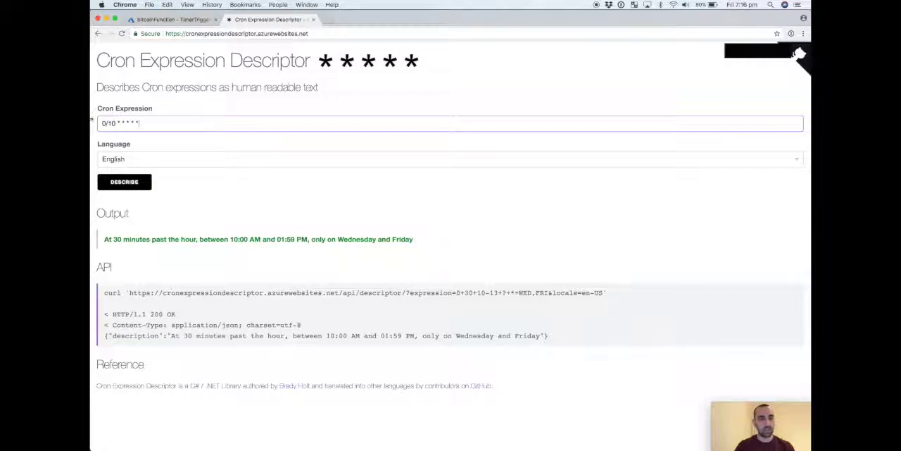
pyautogui.click(118, 178)
pyautogui.moveTo(112, 240); pyautogui.dragTo(163, 240)
# Return to the Azure portal and save the timer trigger's new schedule.
pyautogui.click(171, 19)
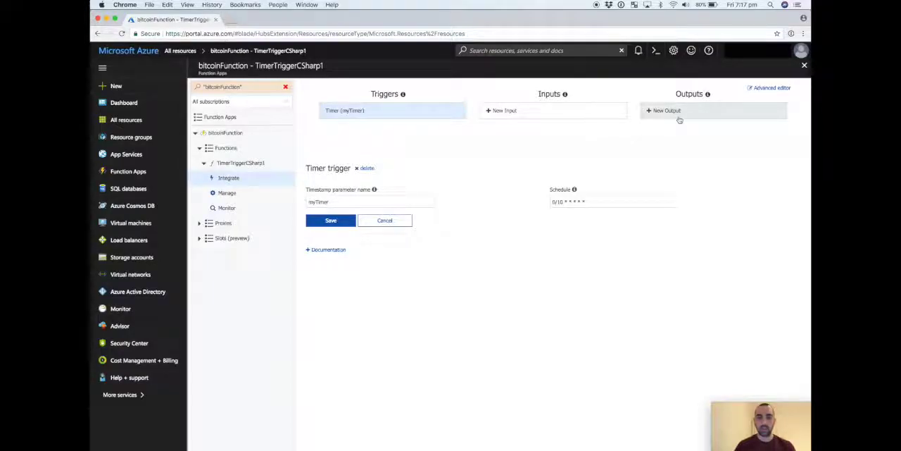
pyautogui.click(324, 224)
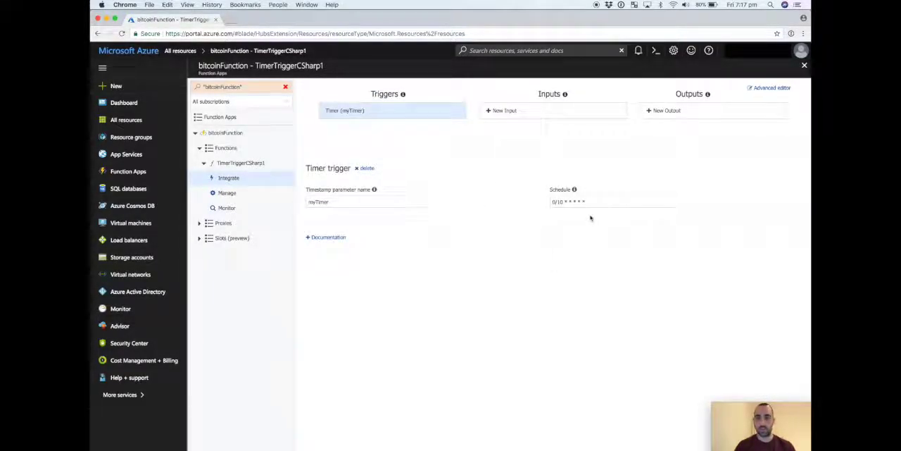
# Add an Azure Event Hubs output connected to eh-namespace, event hub eh-bitcoin, with the RootManageSharedAccessKey policy.
pyautogui.click(692, 111)
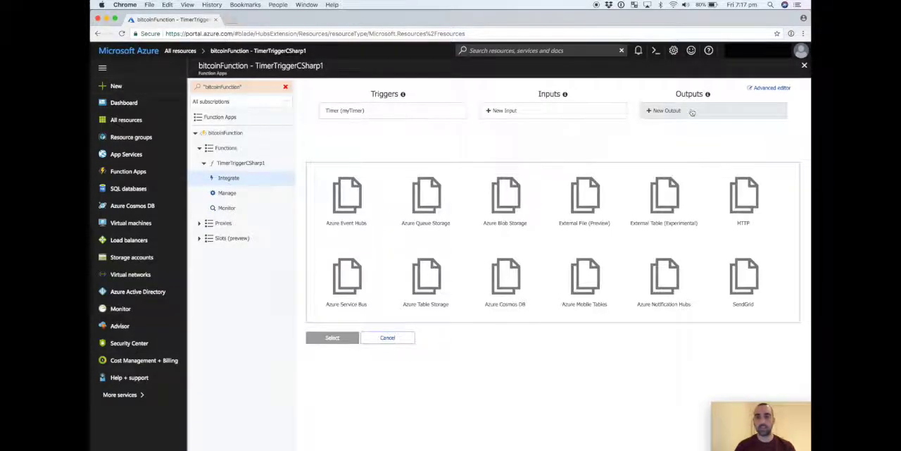
pyautogui.click(352, 209)
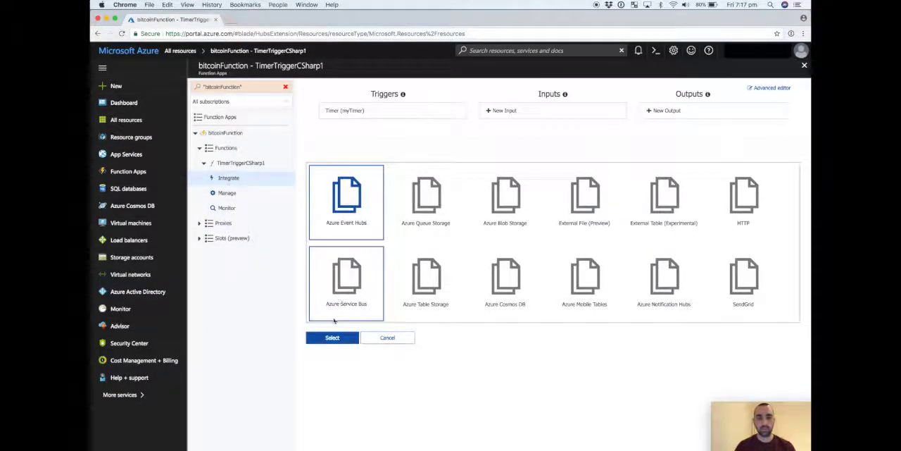
pyautogui.click(329, 338)
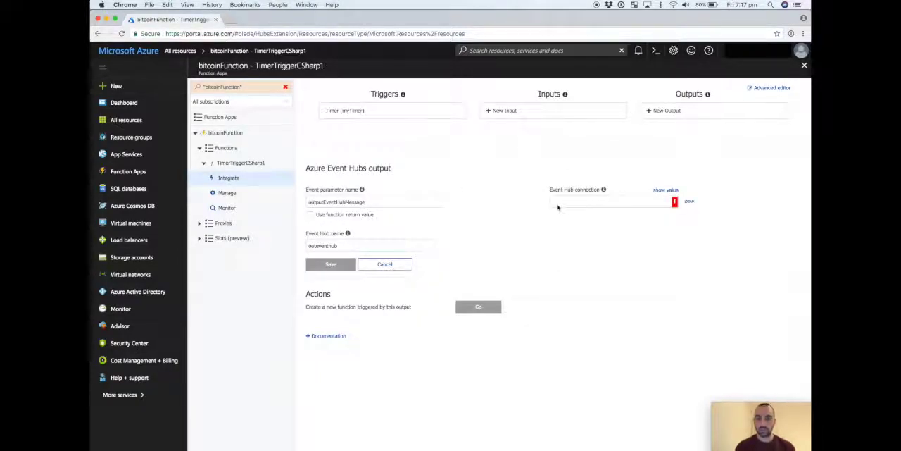
pyautogui.click(689, 201)
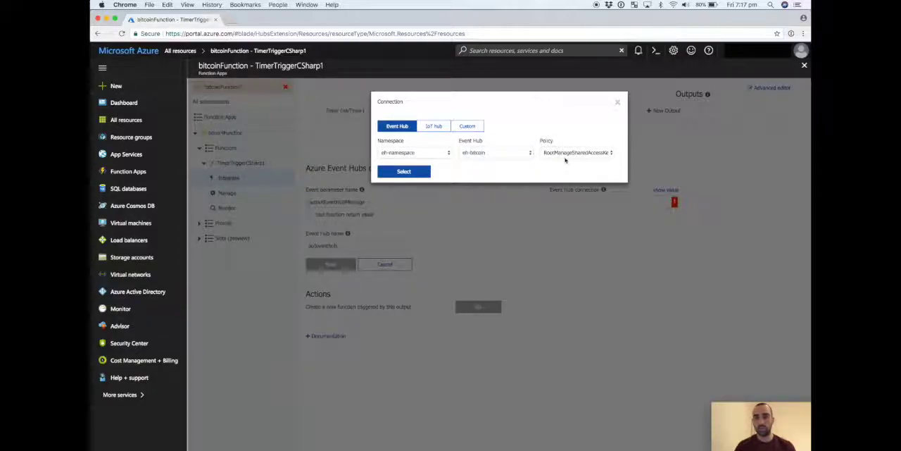
pyautogui.click(403, 172)
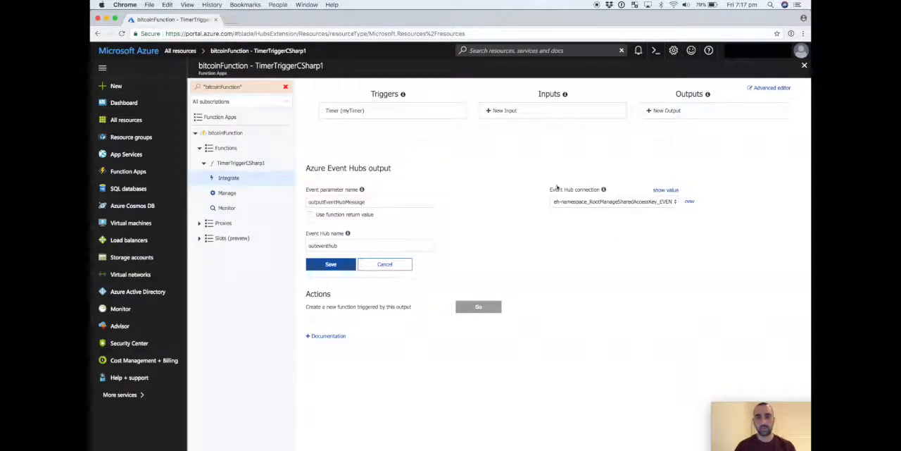
# Set the output's Event Hub name to eh-bitcoin and save the output, keeping outputEventHubMessage as the event parameter name.
pyautogui.click(334, 245)
pyautogui.press('super+a')
pyautogui.write('eh-bitcoi')
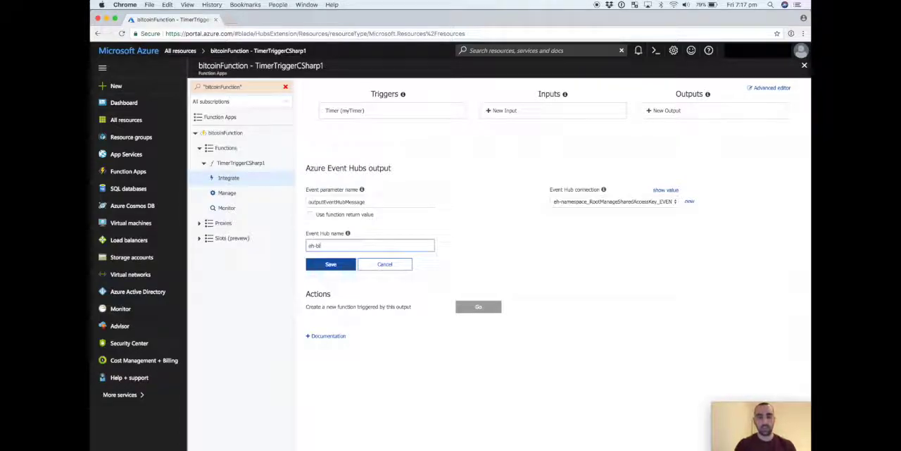
pyautogui.doubleClick(375, 201)
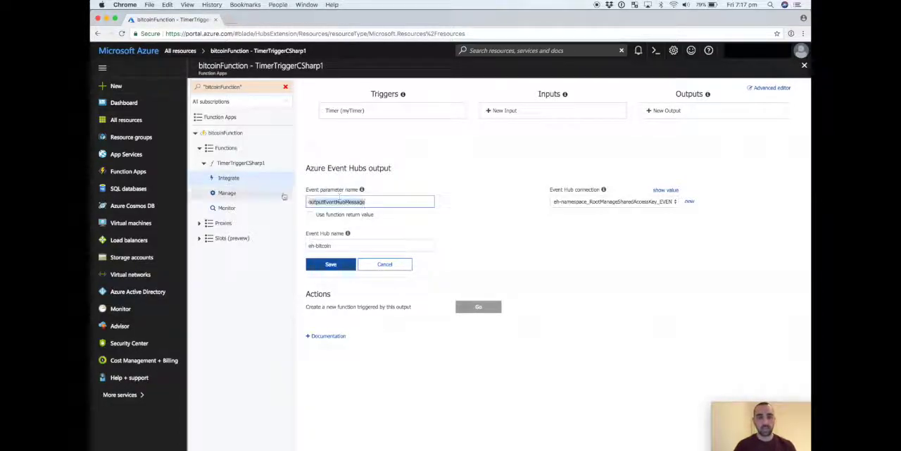
pyautogui.click(331, 264)
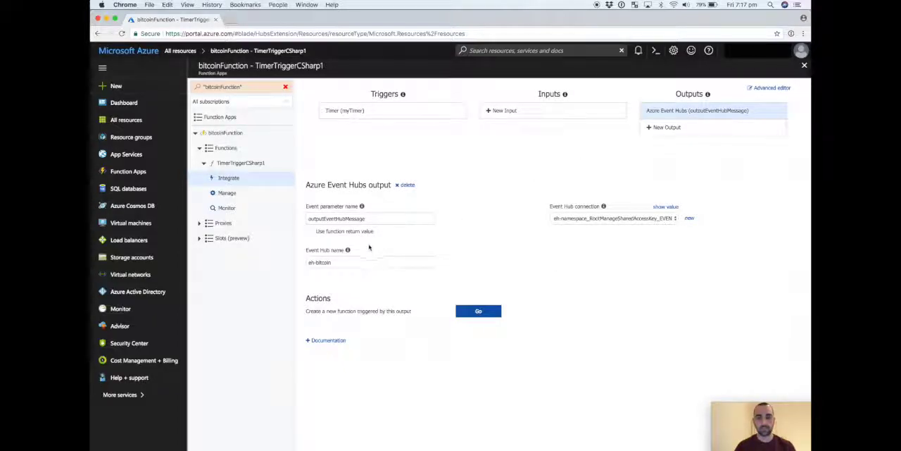
# Reopen the TimerTriggerCSharp1 function's run.csx code and save it again.
pyautogui.click(241, 162)
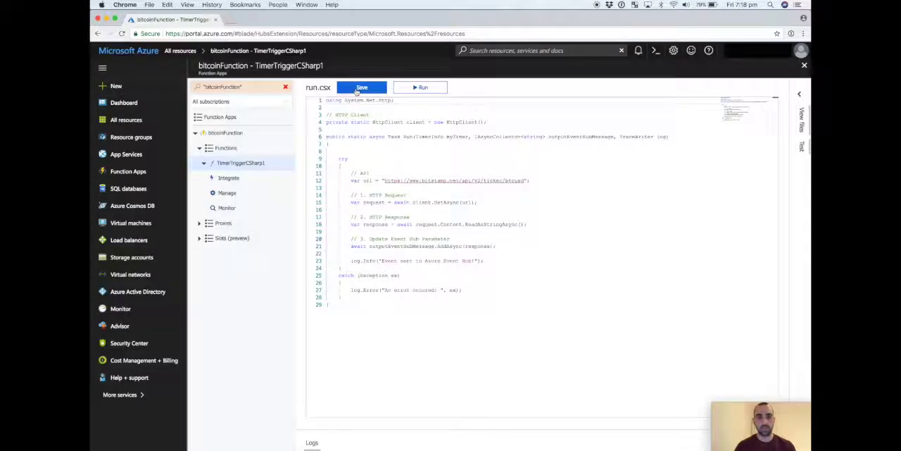
pyautogui.click(359, 88)
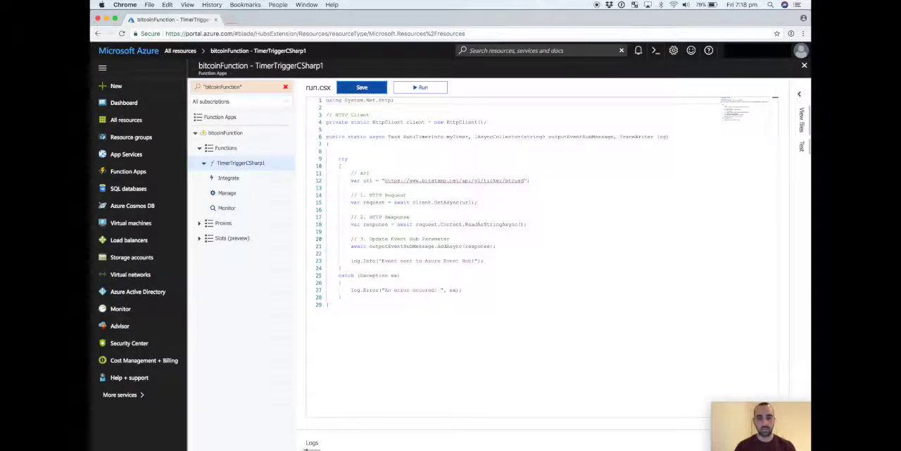
# Open the function's logs, clear them, run the function and check the new log entries for events sent to the event hub.
pyautogui.click(313, 443)
pyautogui.click(696, 336)
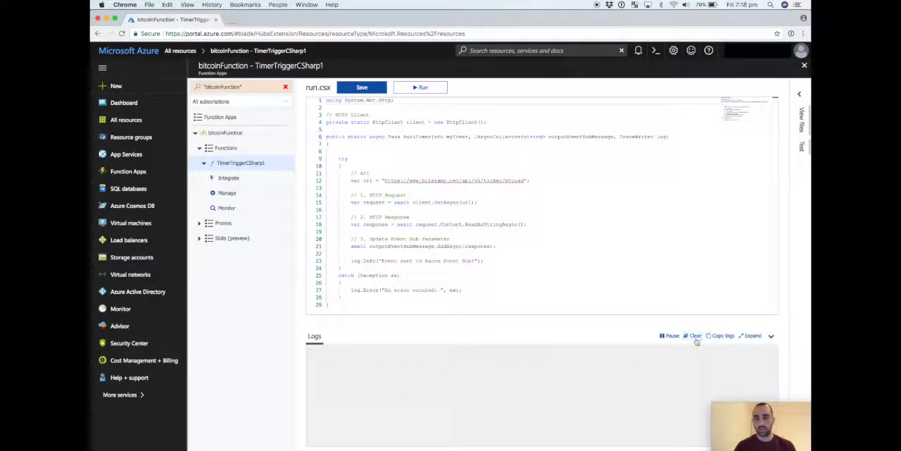
pyautogui.click(425, 88)
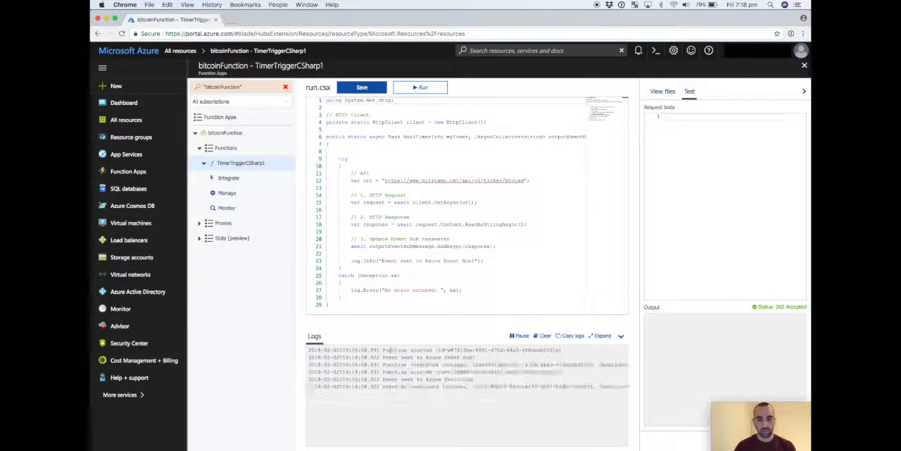
pyautogui.moveTo(383, 357); pyautogui.dragTo(481, 380)
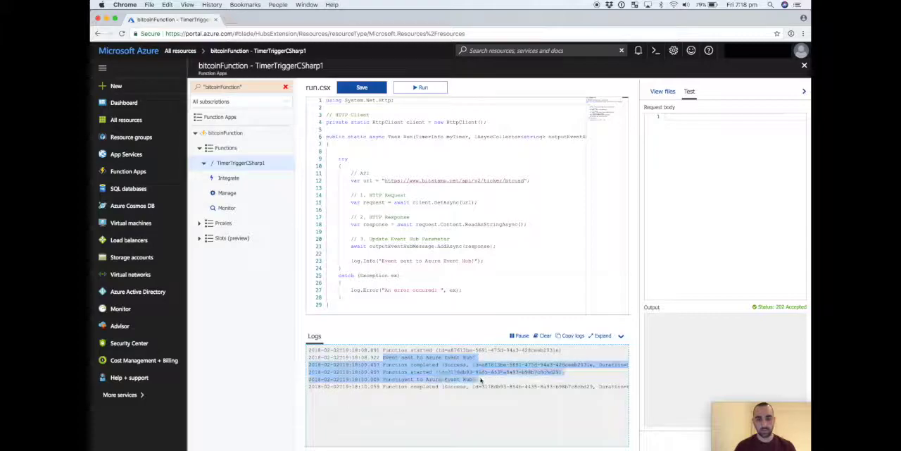
pyautogui.click(502, 255)
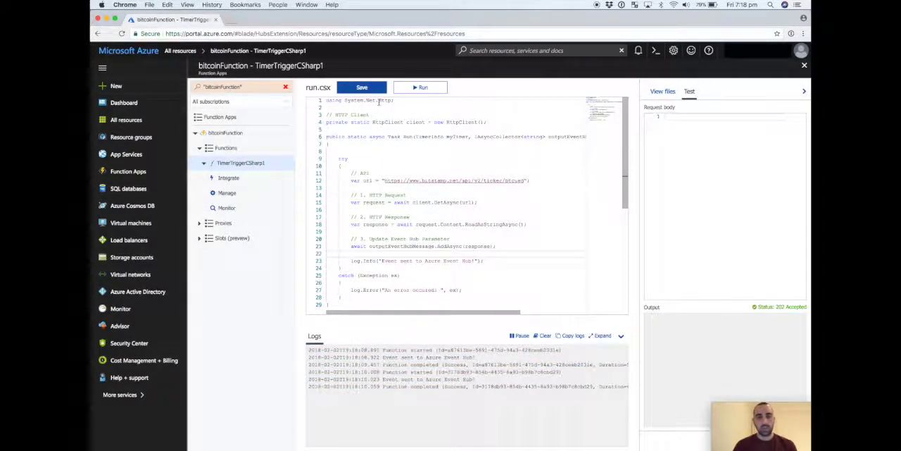
# Examine run.csx's System.Net.Http import, the static HttpClient, and the Run method's TimerInfo, IAsyncCollector<string> outputEventHubMessage and TraceWriter parameters.
pyautogui.doubleClick(354, 100)
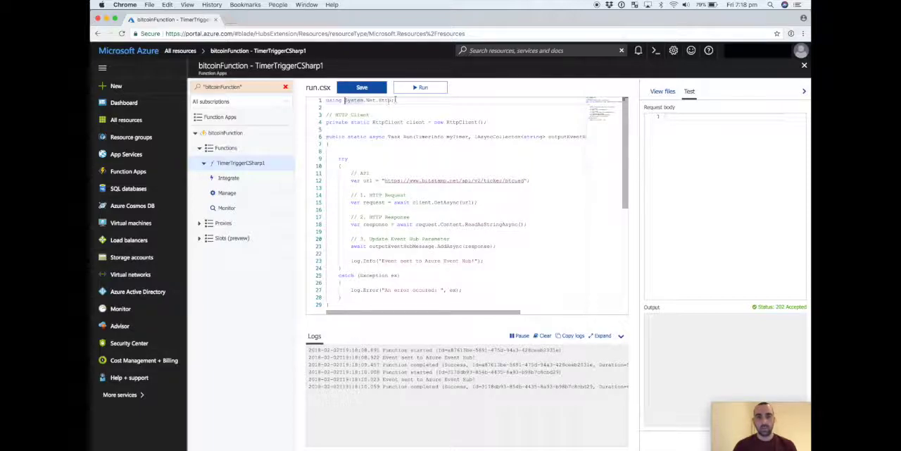
pyautogui.doubleClick(388, 122)
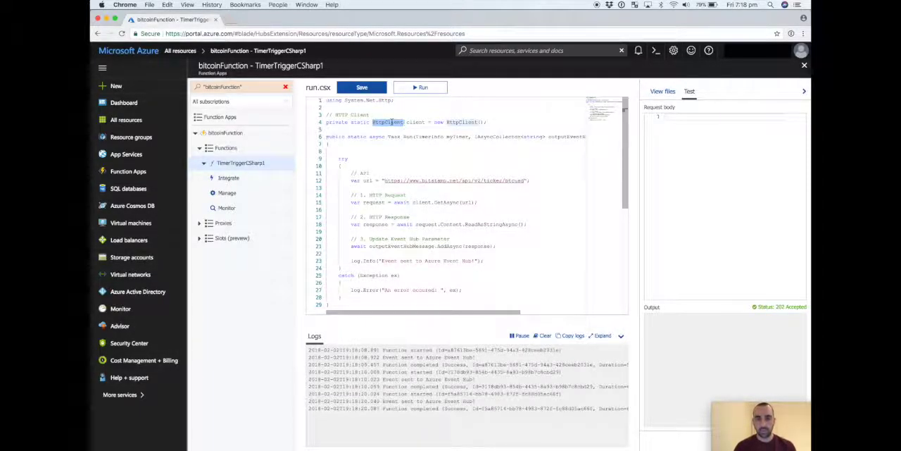
pyautogui.click(445, 163)
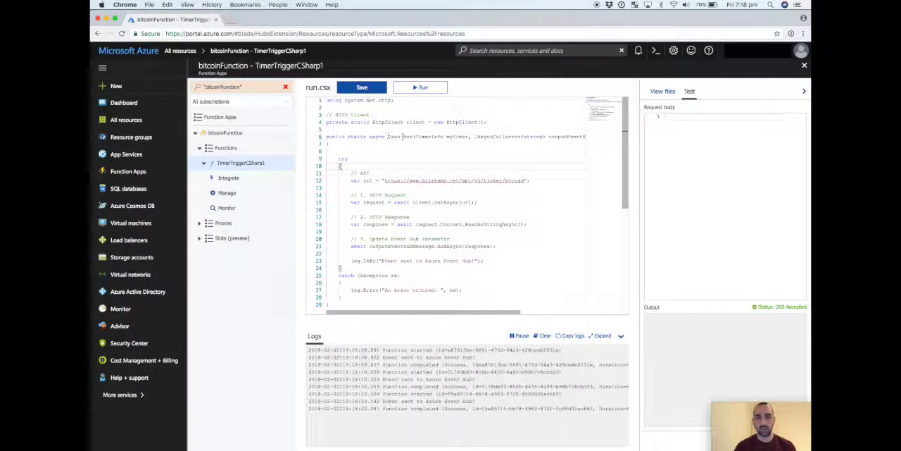
pyautogui.doubleClick(430, 136)
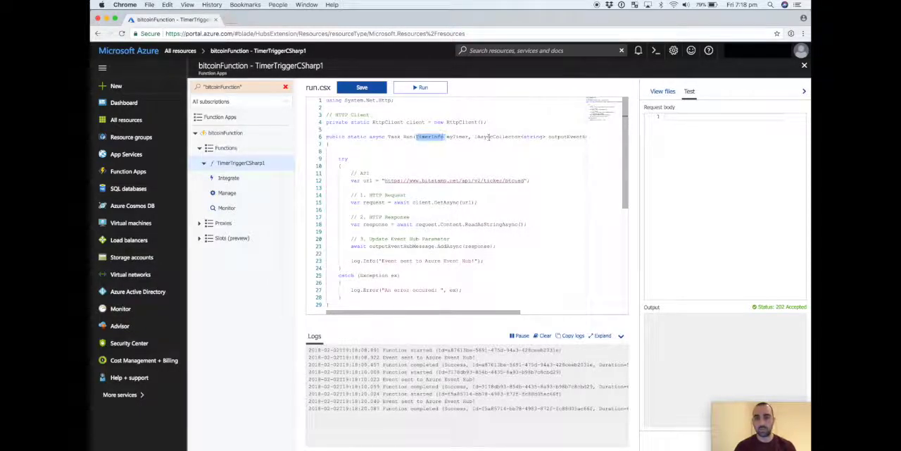
pyautogui.hscroll(3, 498, 136)
pyautogui.hscroll(3, 487, 136)
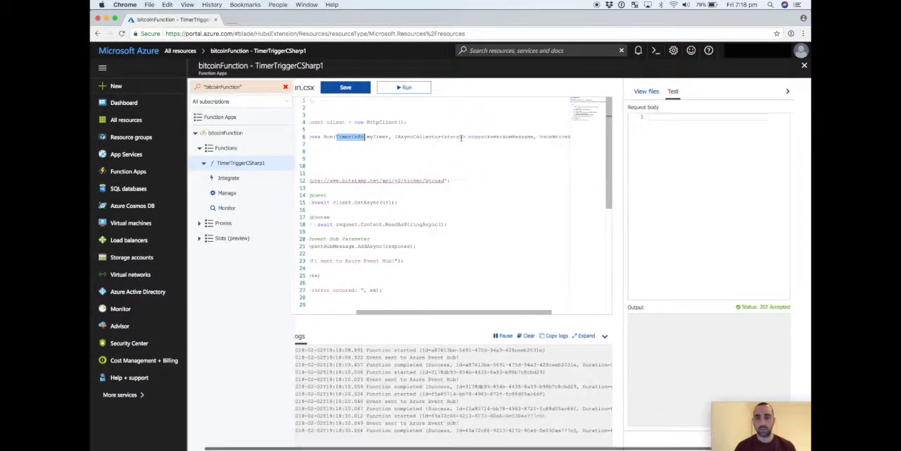
pyautogui.doubleClick(402, 138)
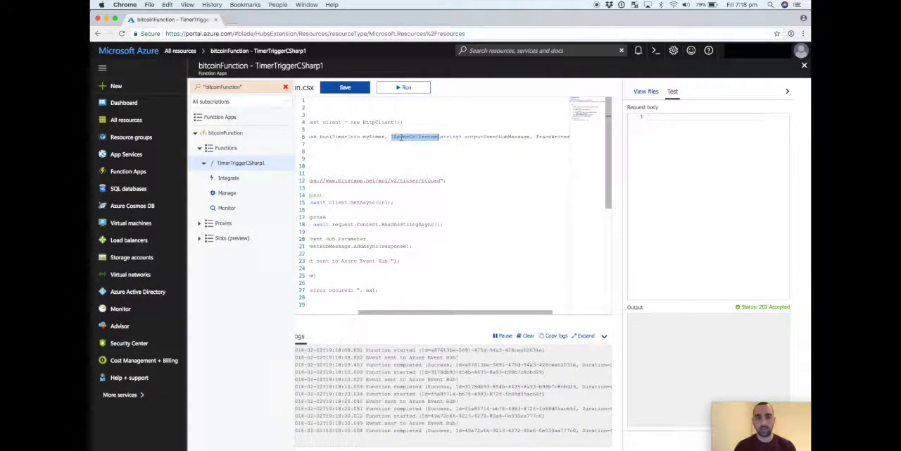
pyautogui.tripleClick(486, 137)
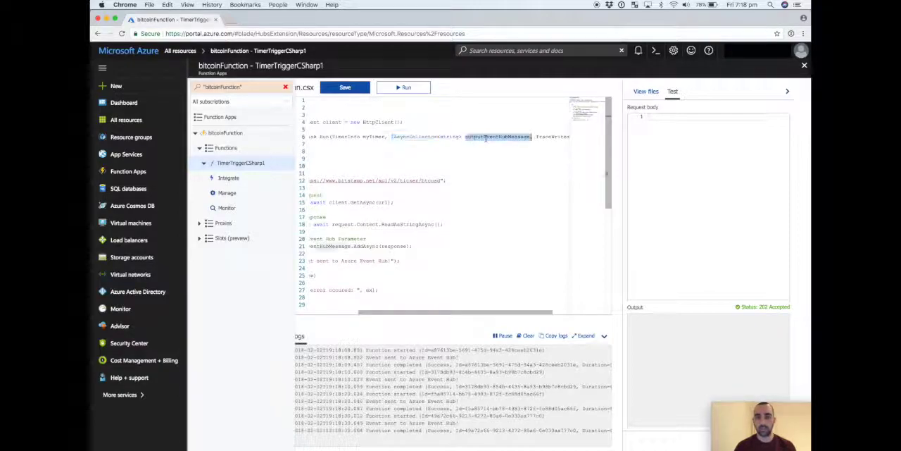
pyautogui.click(485, 137)
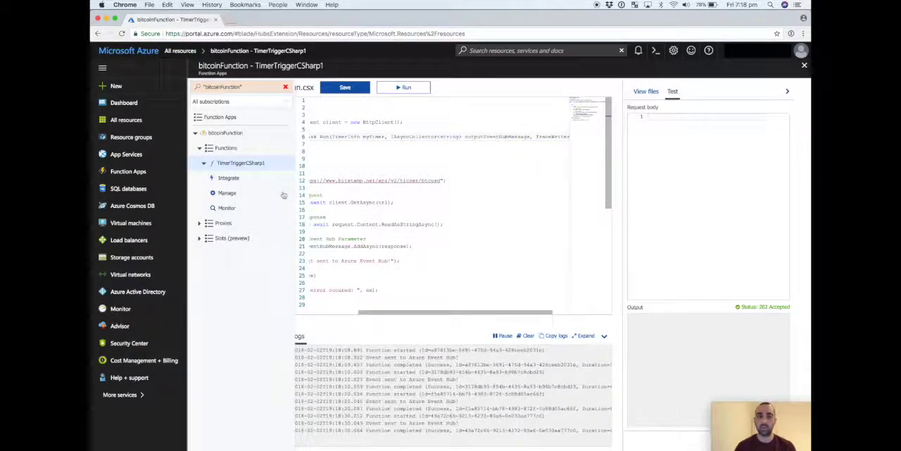
pyautogui.doubleClick(487, 137)
pyautogui.hscroll(1, 502, 136)
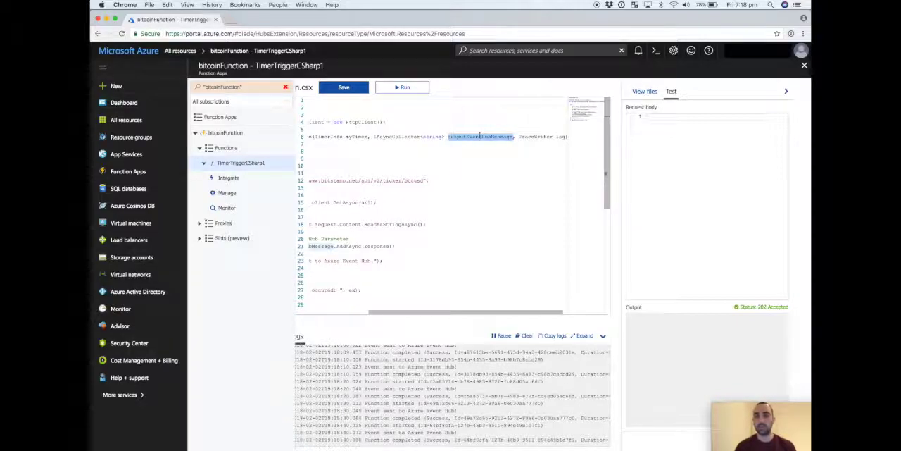
pyautogui.hscroll(-3, 452, 154)
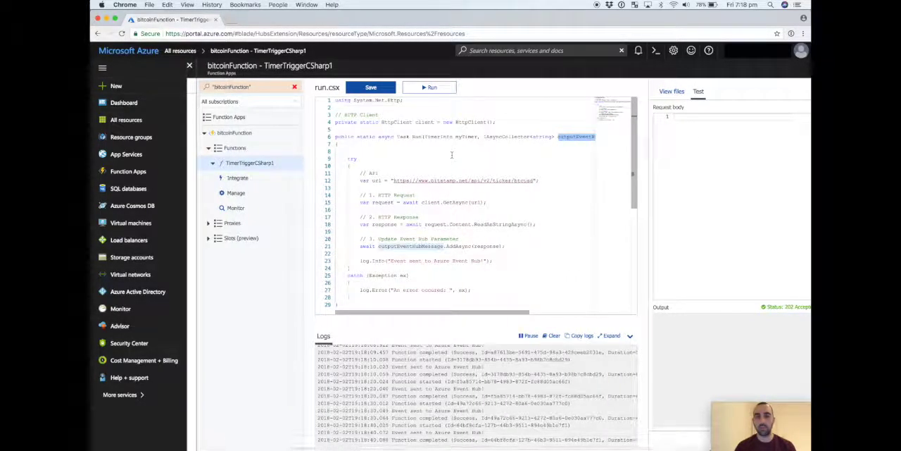
# Examine the try block's Bitstamp API URL, HTTP request and response, outputEventHubMessage.AddAsync call and log.Info message.
pyautogui.scroll(-3, 452, 154)
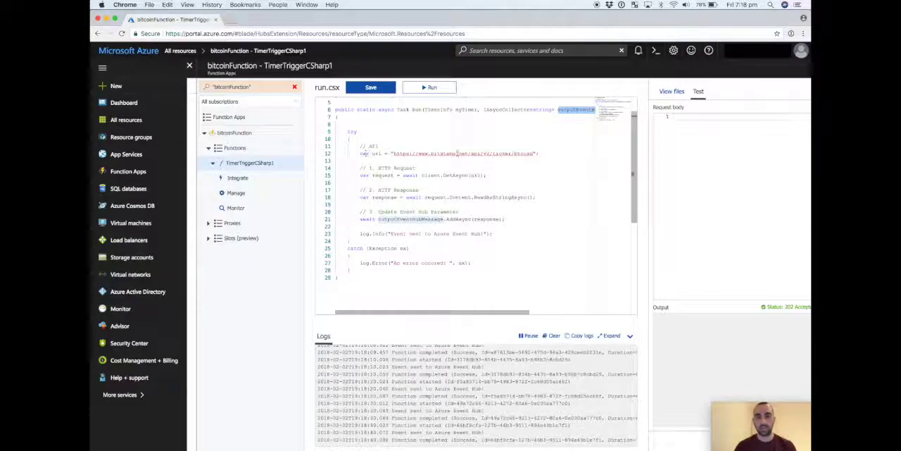
pyautogui.moveTo(539, 153); pyautogui.dragTo(467, 182)
pyautogui.click(380, 182)
pyautogui.click(467, 182)
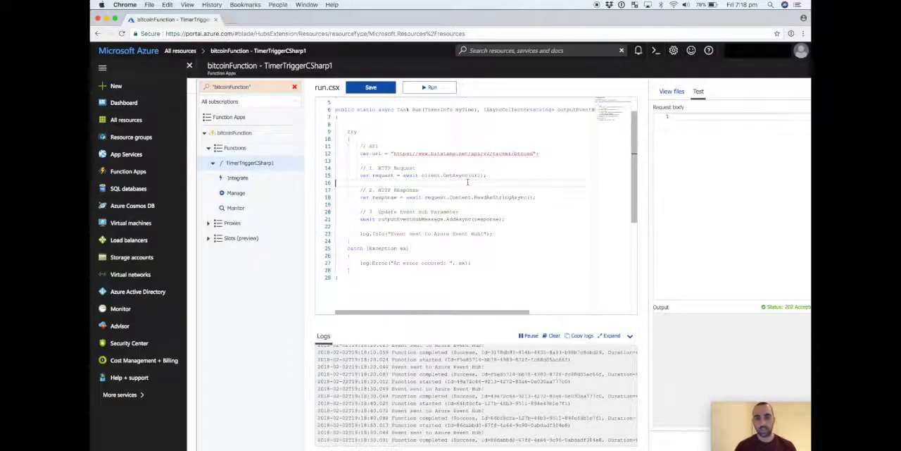
pyautogui.doubleClick(381, 198)
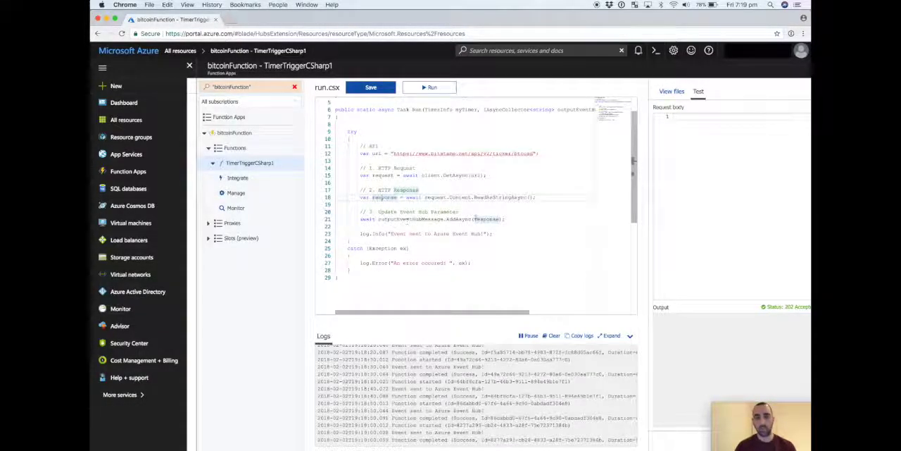
pyautogui.doubleClick(398, 219)
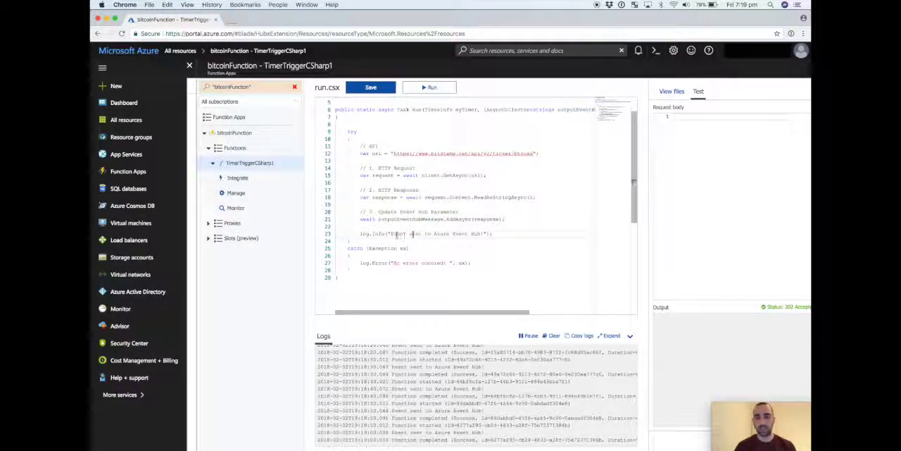
pyautogui.moveTo(395, 233); pyautogui.dragTo(477, 236)
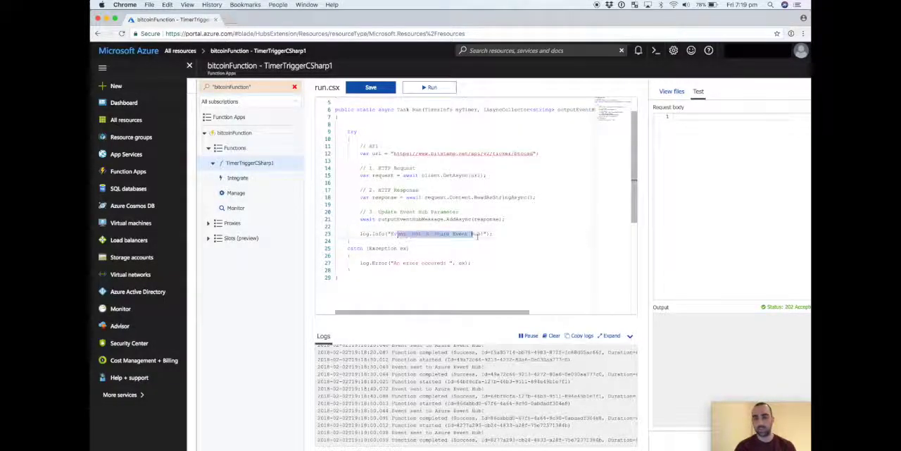
pyautogui.click(449, 237)
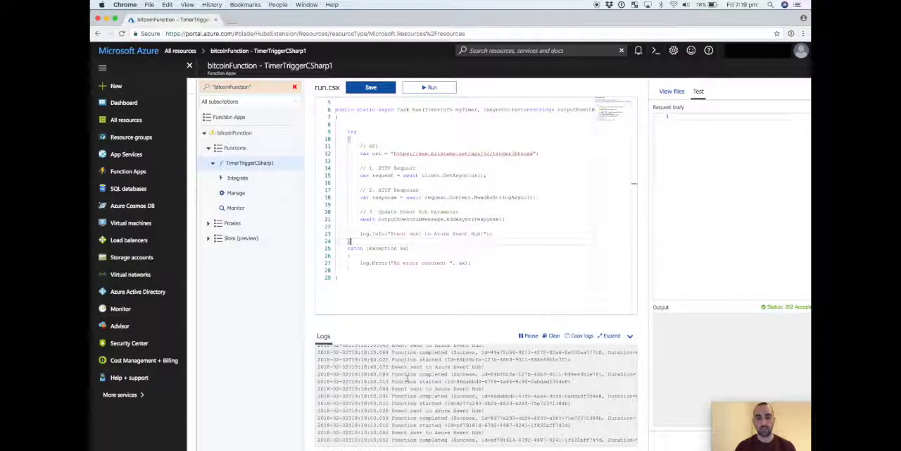